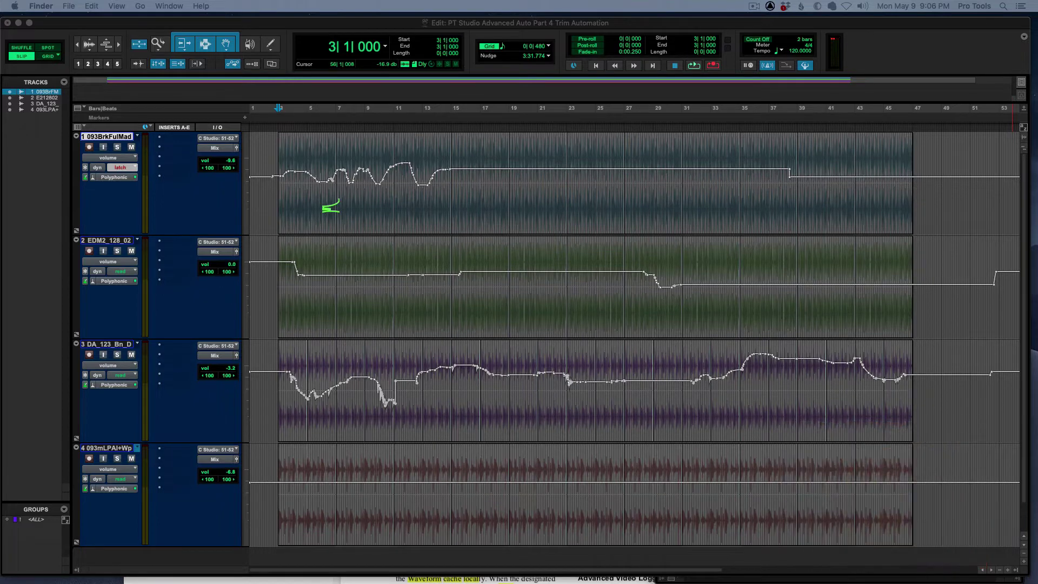
# Play track 1 briefly from bar 3, then solo track 1.
pyautogui.click(275, 184)
pyautogui.click(275, 184)
pyautogui.press('space')
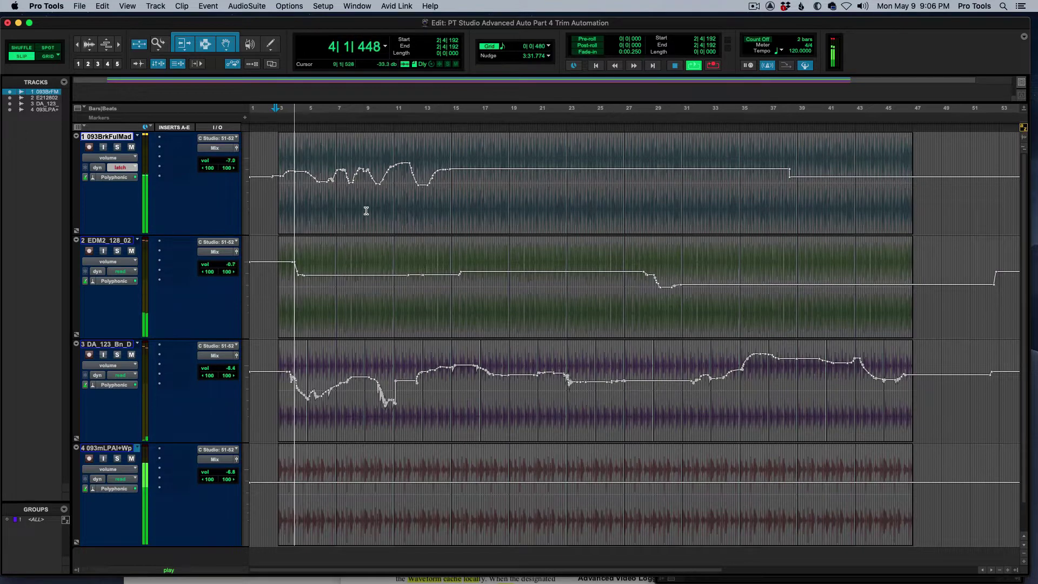
pyautogui.press('space')
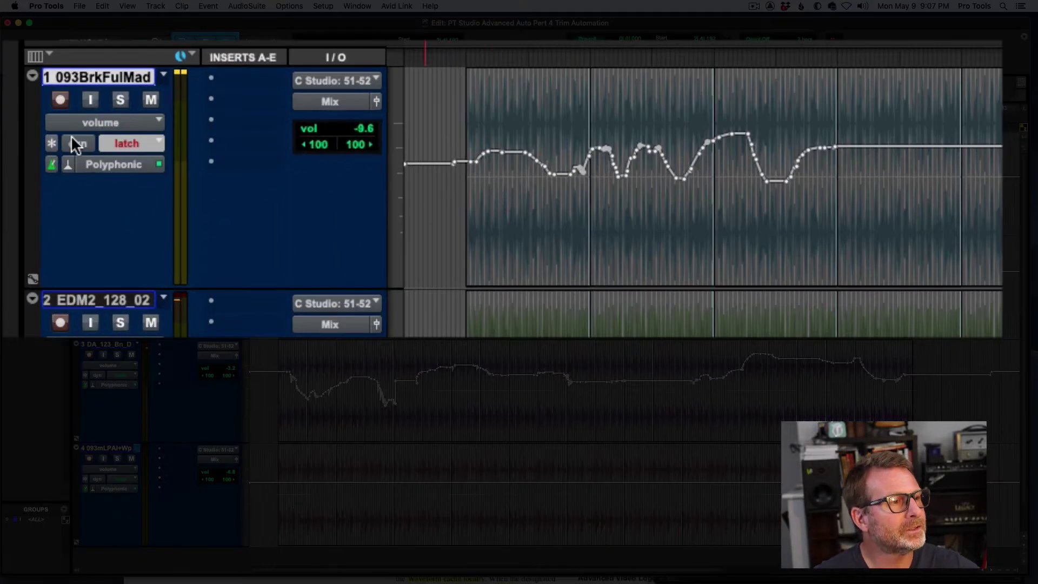
pyautogui.click(119, 101)
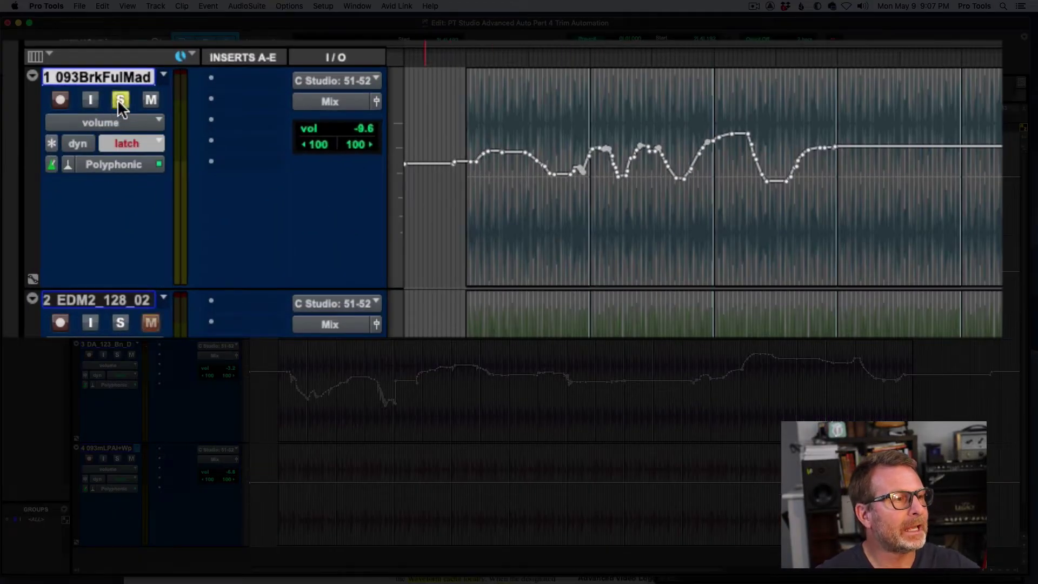
pyautogui.click(449, 204)
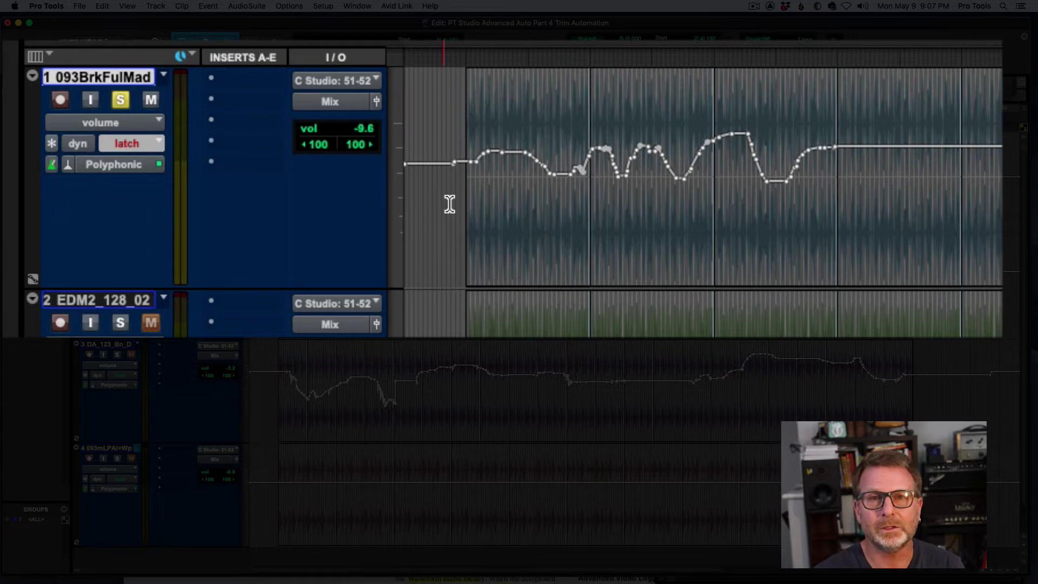
# Select track 1's first clip range and drag its volume automation down by about 3 dB.
pyautogui.click(467, 213)
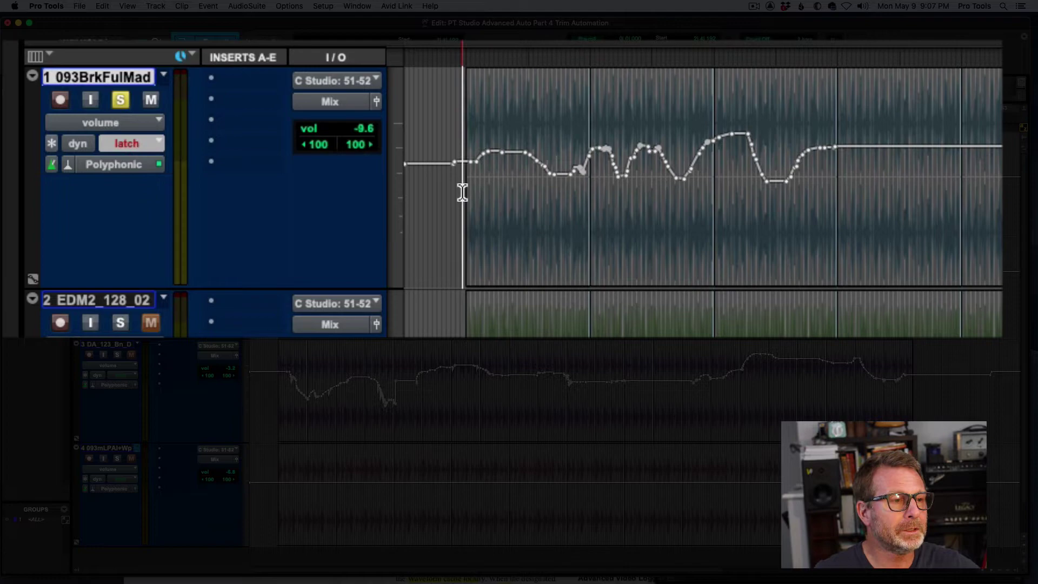
pyautogui.moveTo(462, 192); pyautogui.dragTo(834, 204)
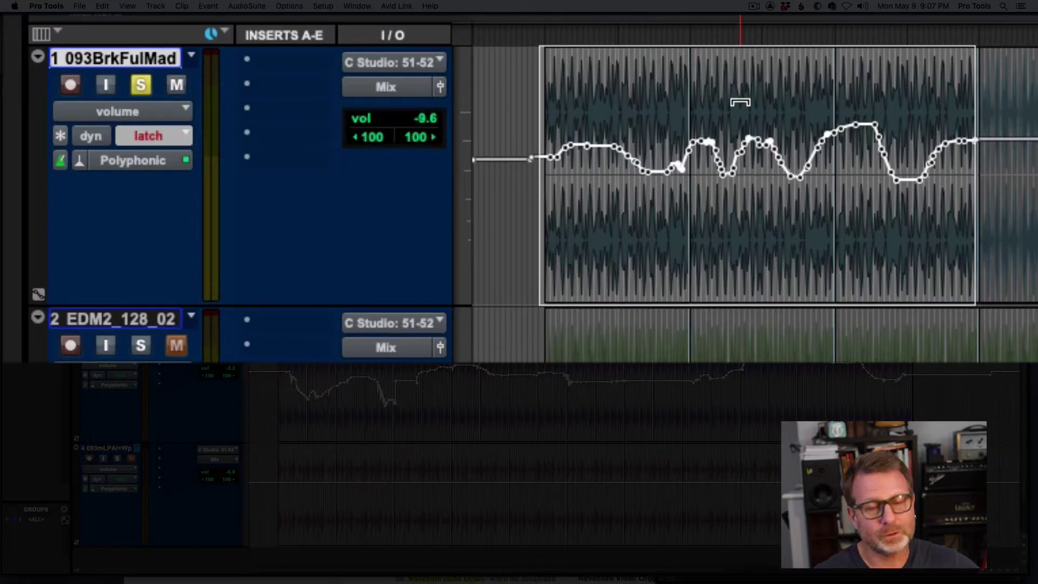
pyautogui.click(740, 102)
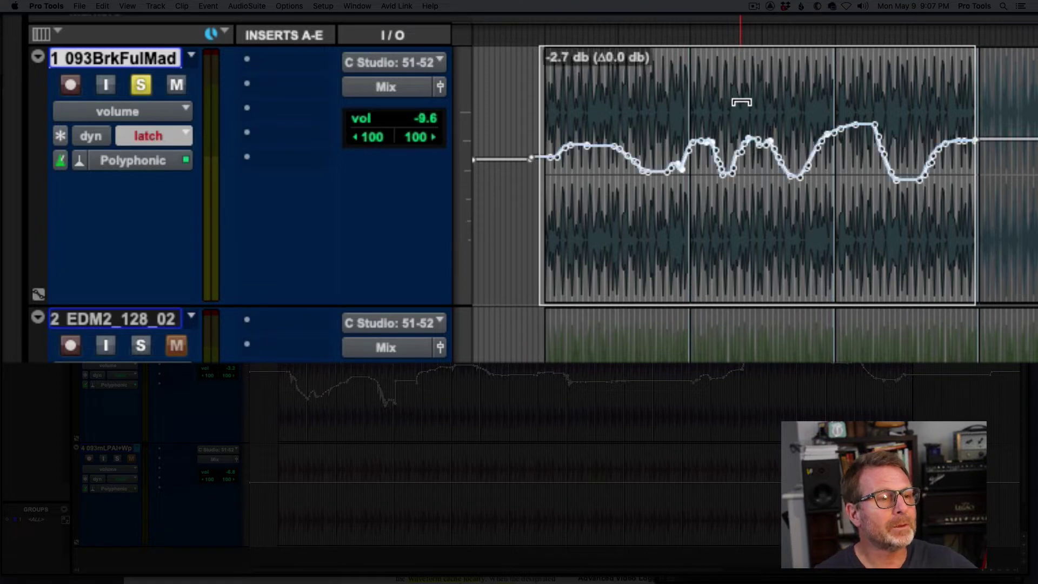
pyautogui.moveTo(741, 102); pyautogui.dragTo(728, 112)
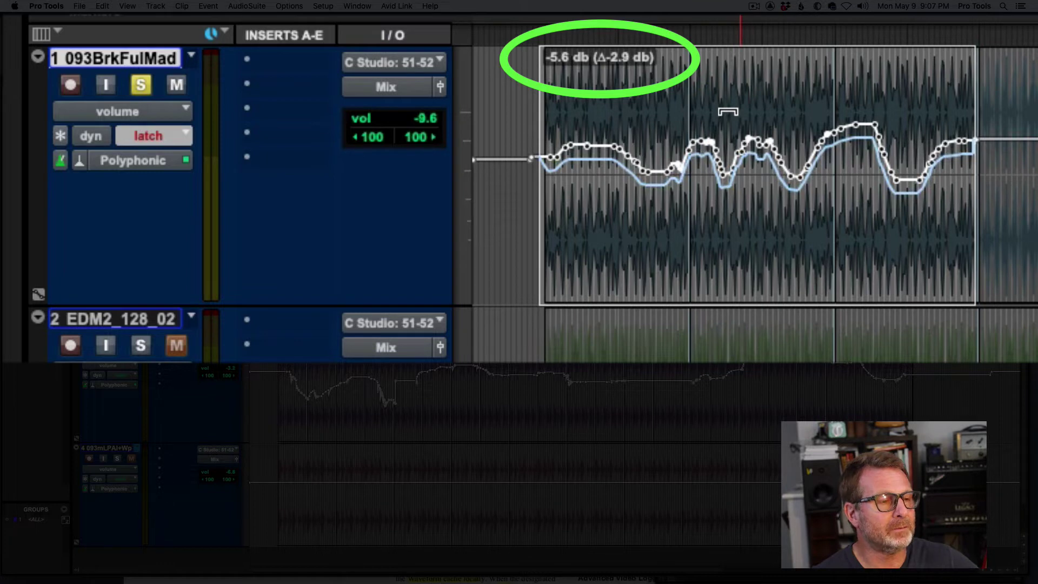
pyautogui.moveTo(728, 112); pyautogui.dragTo(723, 90)
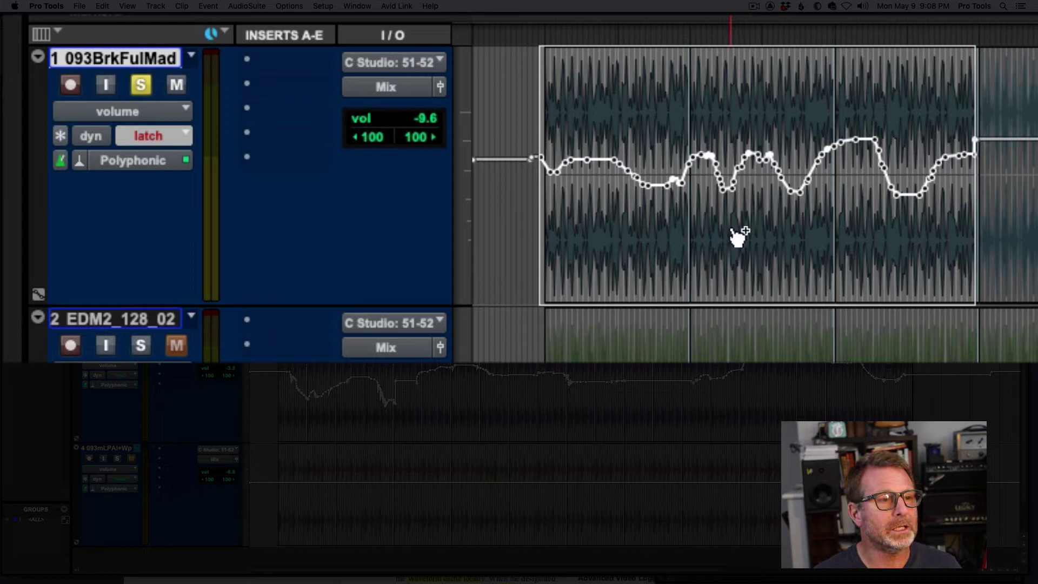
# Undo the automation trim and set track 1's automation mode to Trim.
pyautogui.press('space')
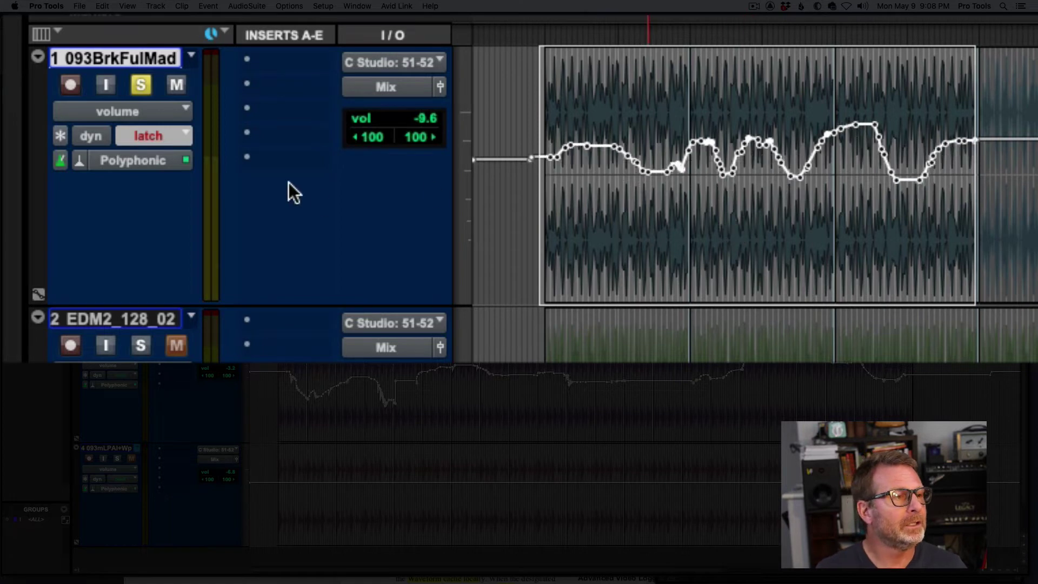
pyautogui.click(159, 136)
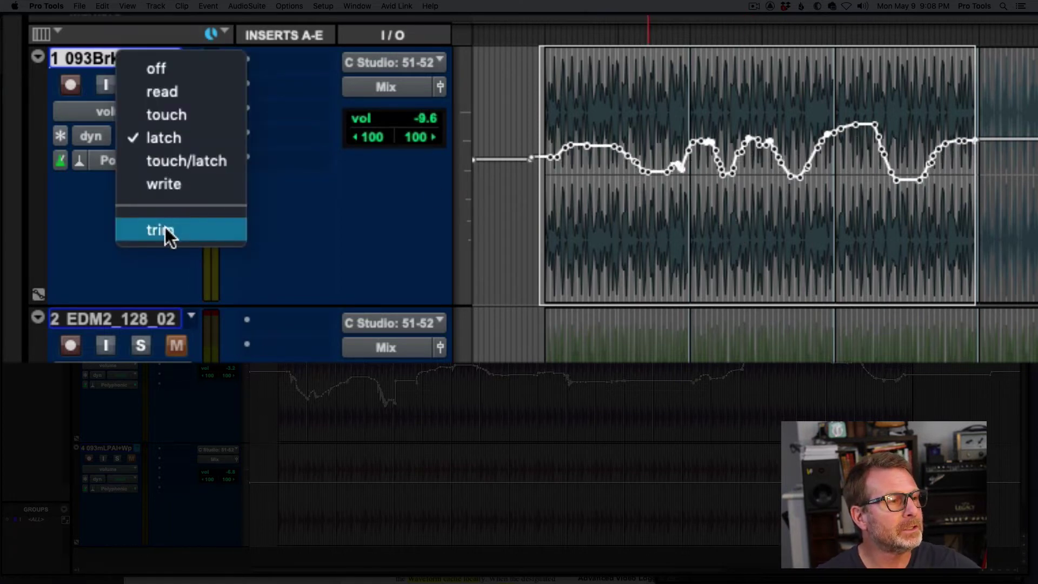
pyautogui.click(163, 228)
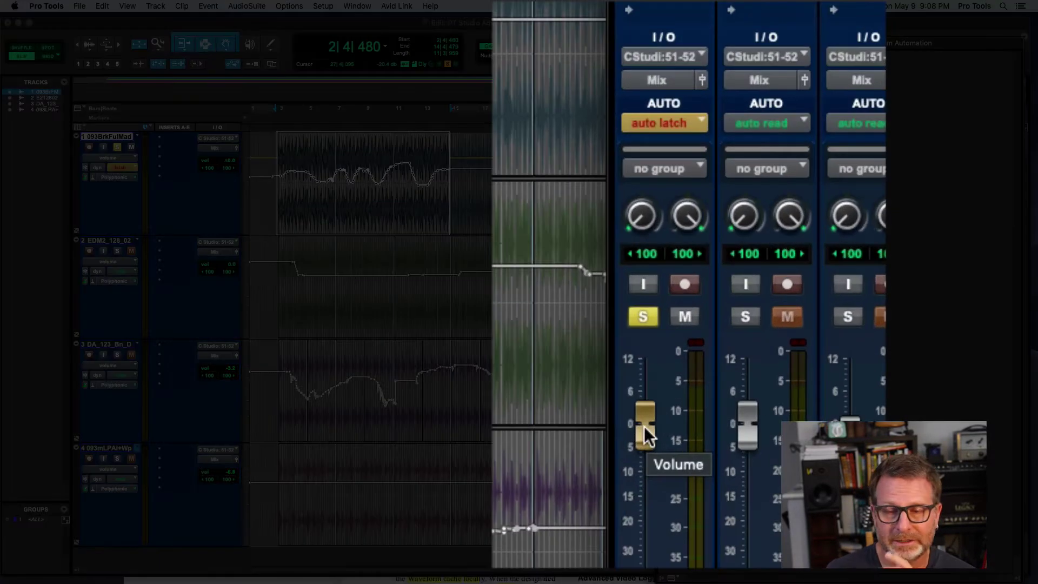
# Turn Trim mode off for track 1 in the Mix window and play back to listen.
pyautogui.click(672, 122)
pyautogui.click(662, 215)
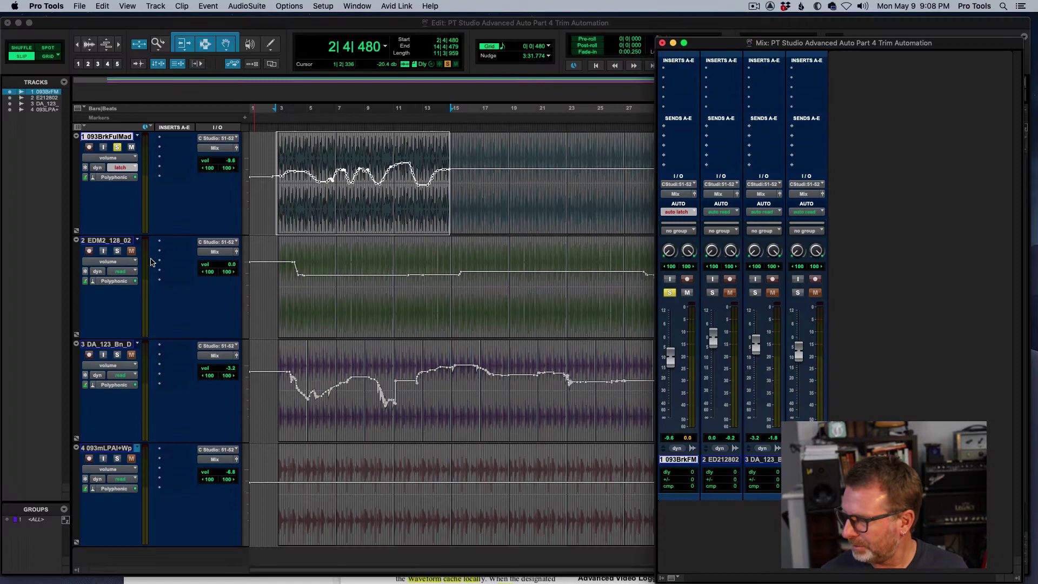
pyautogui.press('space')
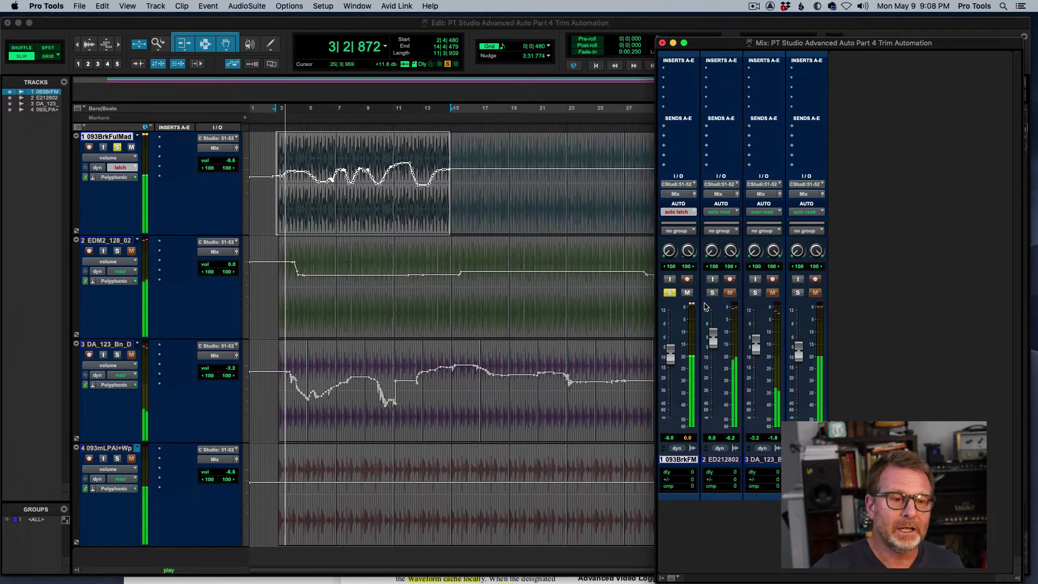
pyautogui.press('space')
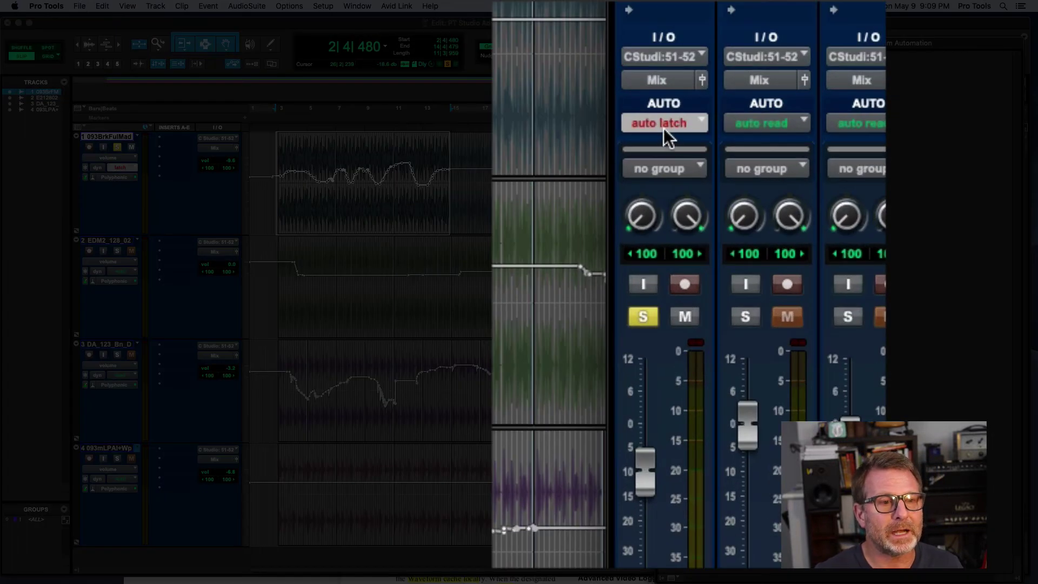
# Turn Trim mode on for track 1 from the mixer's automation mode menu.
pyautogui.click(663, 125)
pyautogui.click(659, 214)
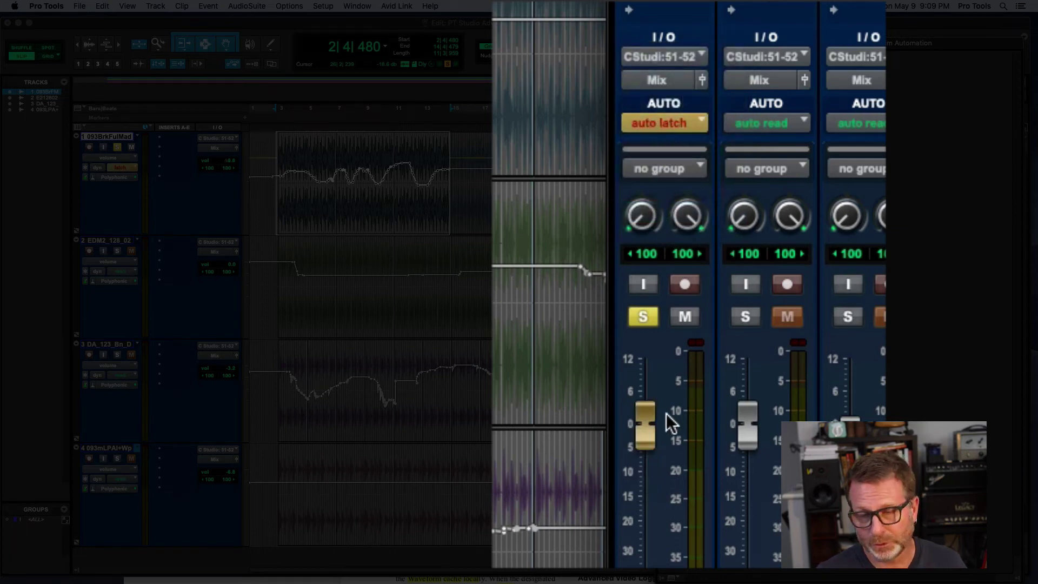
pyautogui.click(669, 122)
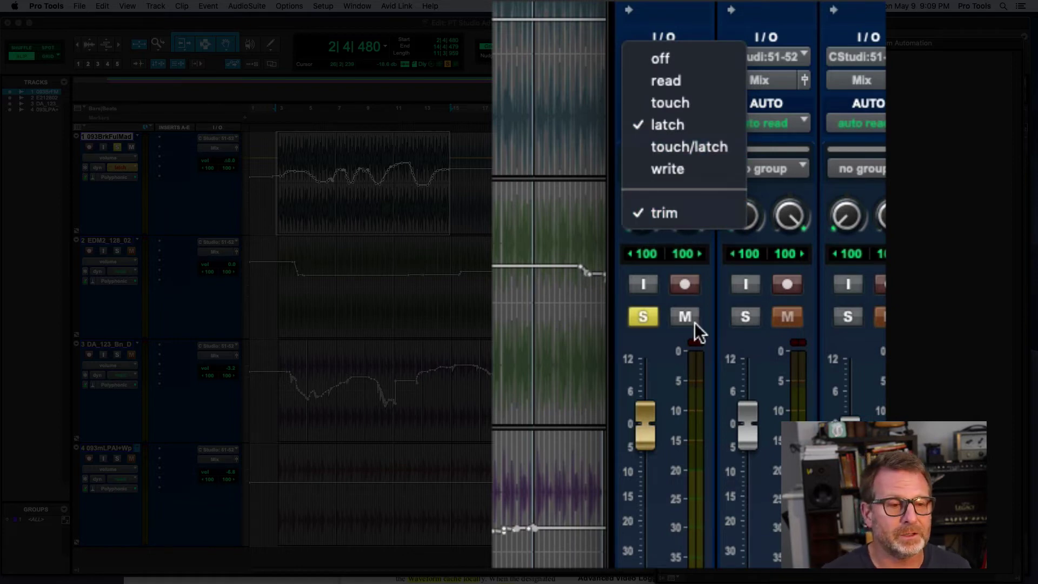
pyautogui.click(673, 442)
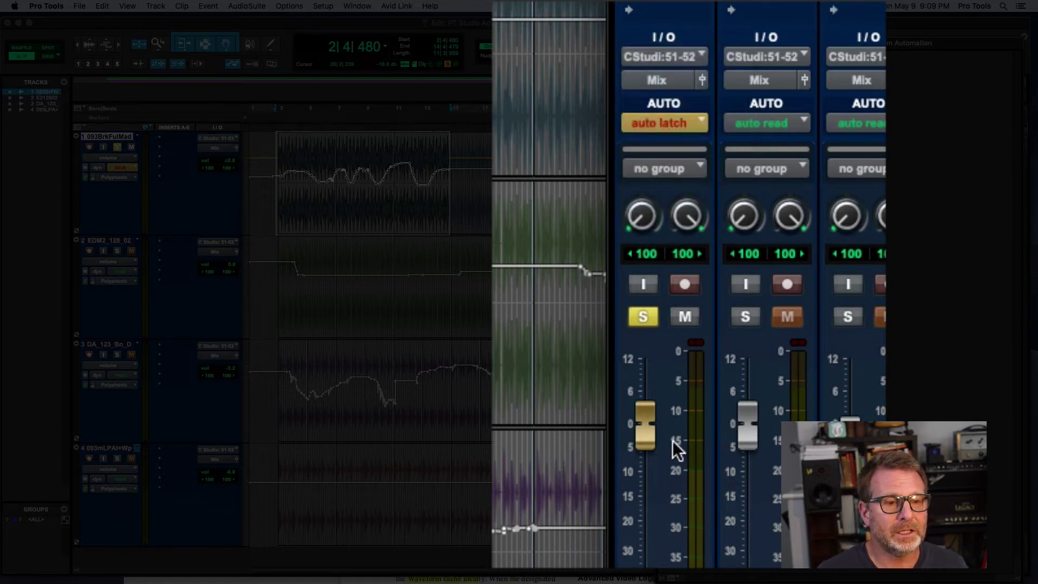
# During playback, pull track 1's fader down to write a volume trim.
pyautogui.press('space')
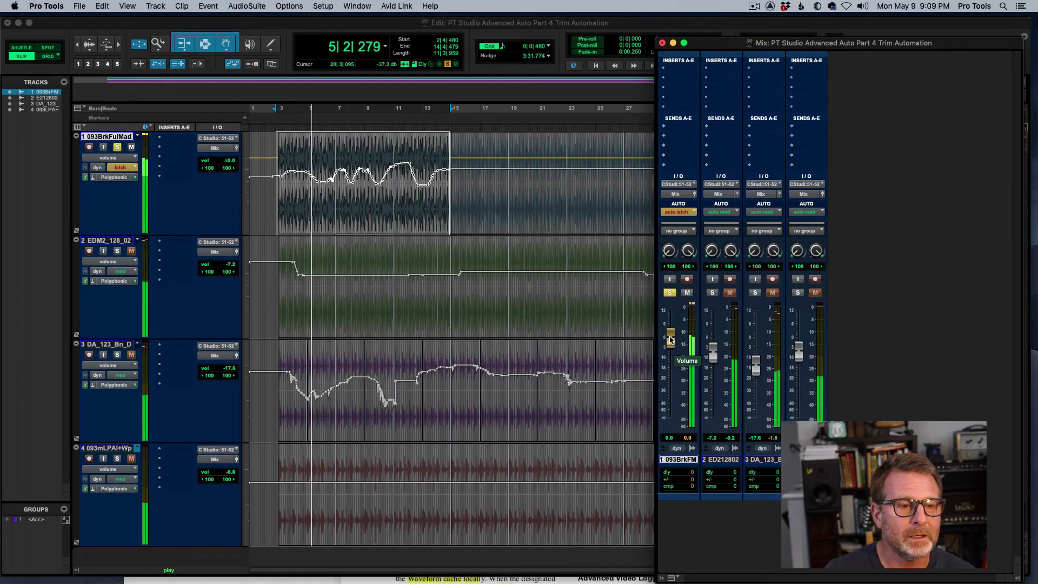
pyautogui.click(670, 339)
pyautogui.moveTo(670, 339); pyautogui.dragTo(646, 292)
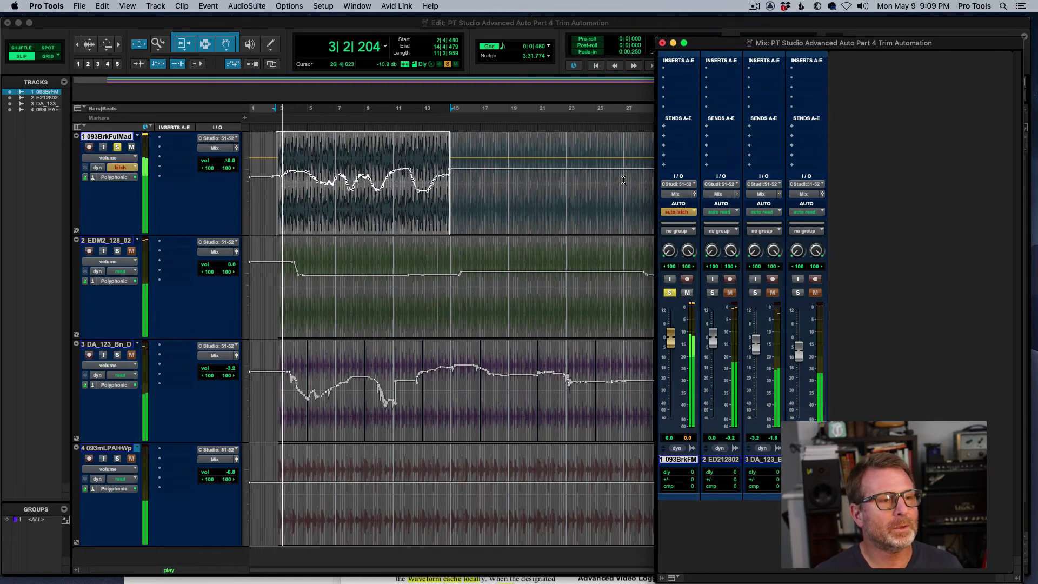
pyautogui.press('space')
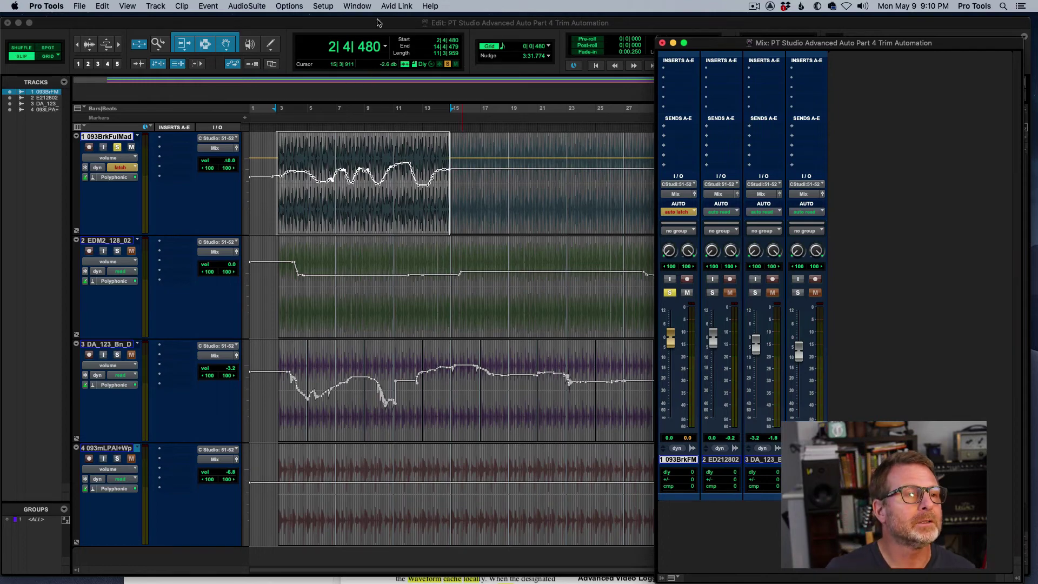
# Open the Automation window from the Window menu and place it over the tracks.
pyautogui.click(357, 7)
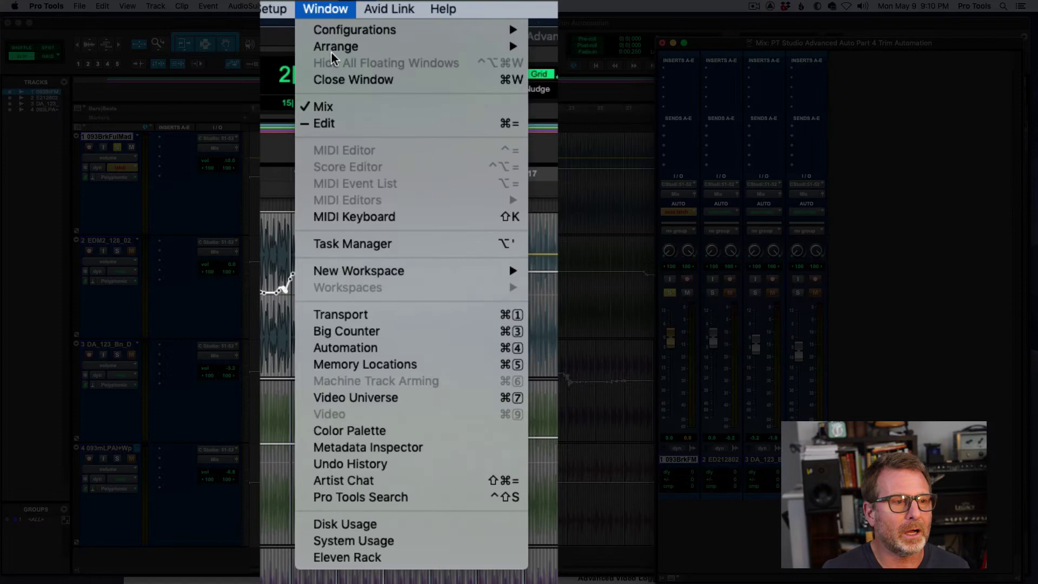
pyautogui.click(354, 348)
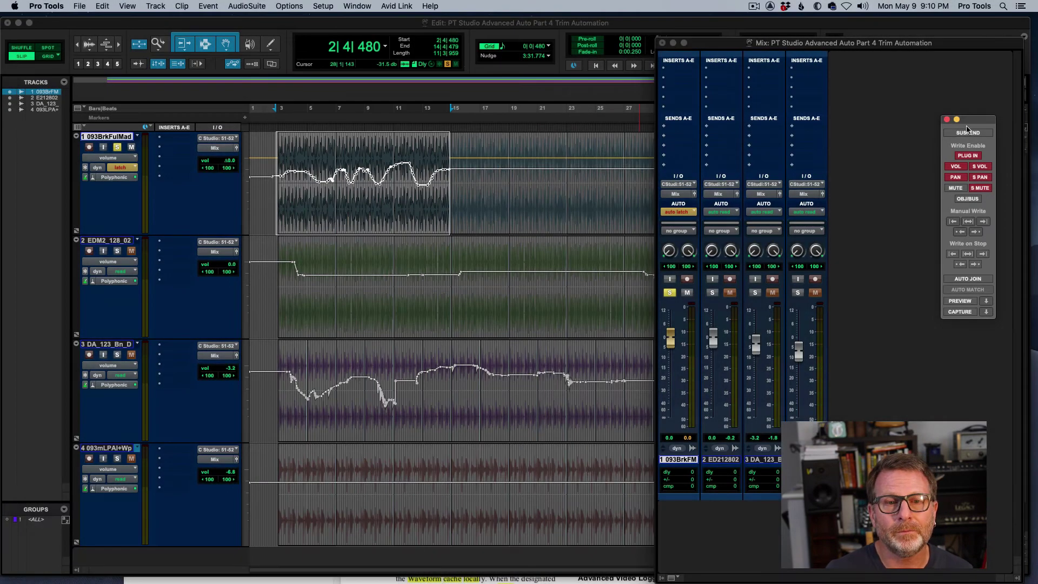
pyautogui.moveTo(971, 122); pyautogui.dragTo(573, 145)
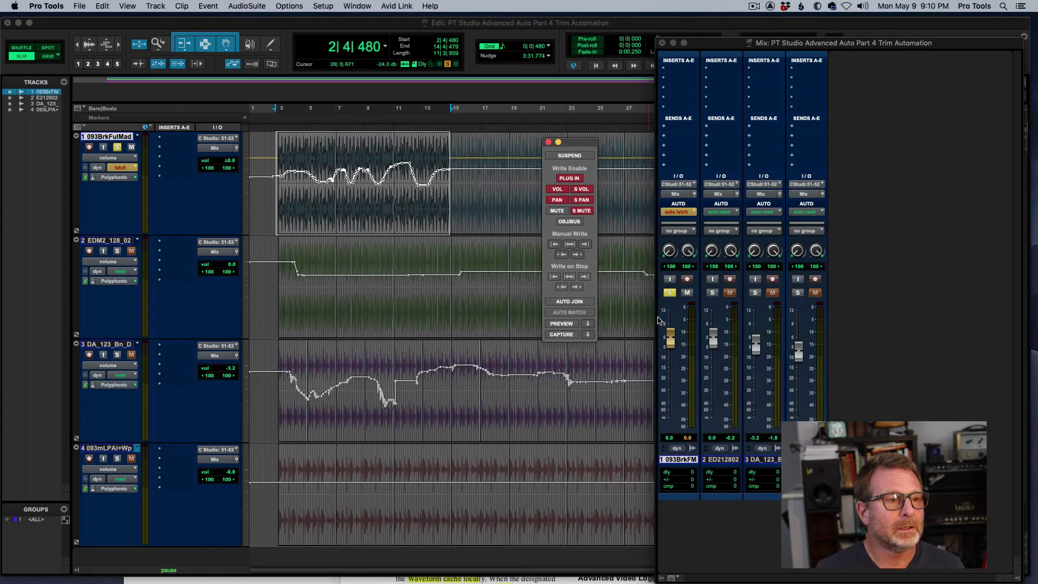
# Play, pull track 1's fader to -3 dB, and write the trim to the selection.
pyautogui.press('space')
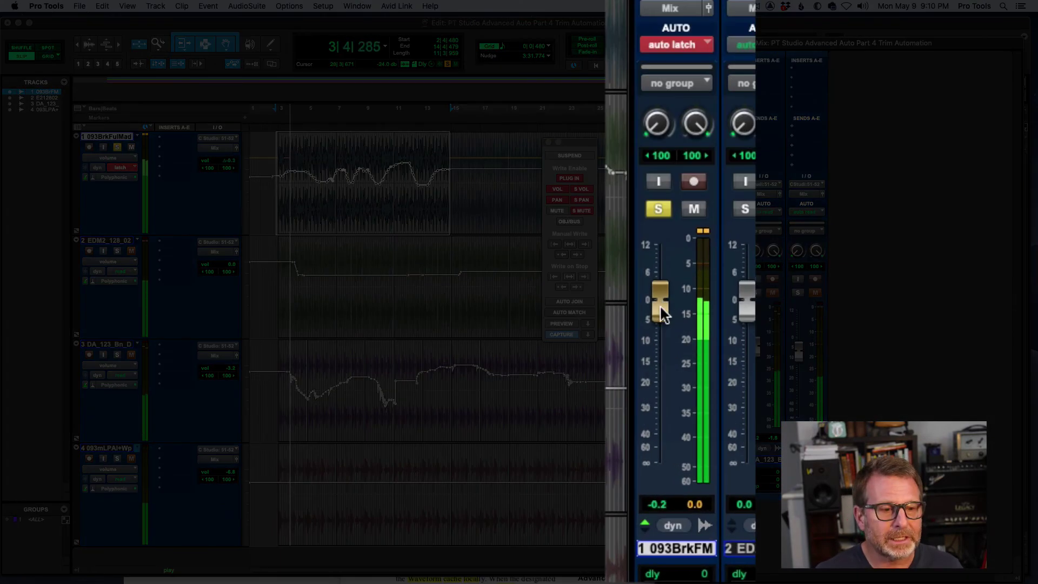
pyautogui.moveTo(659, 303); pyautogui.dragTo(655, 431)
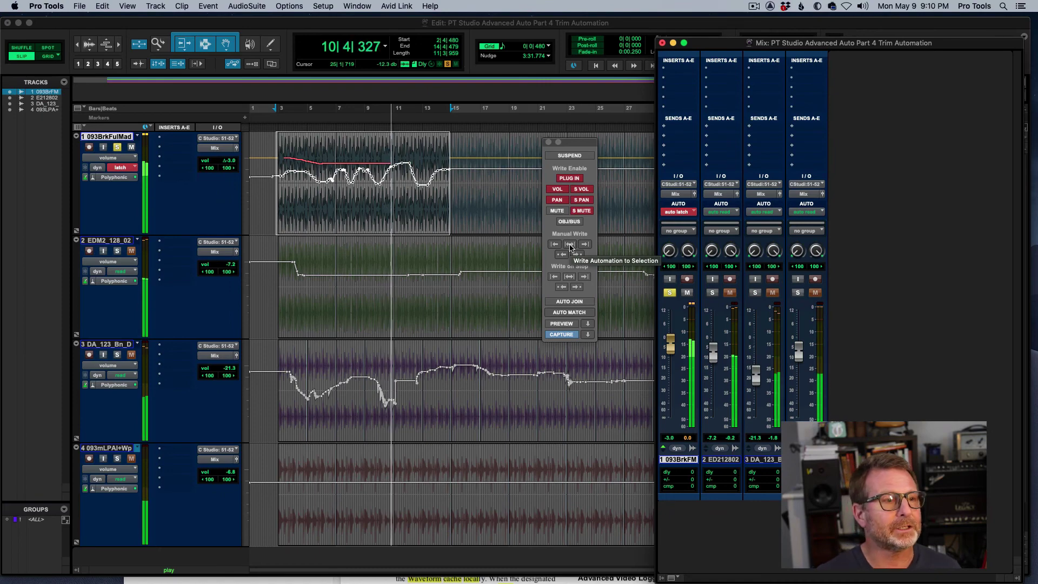
pyautogui.click(570, 245)
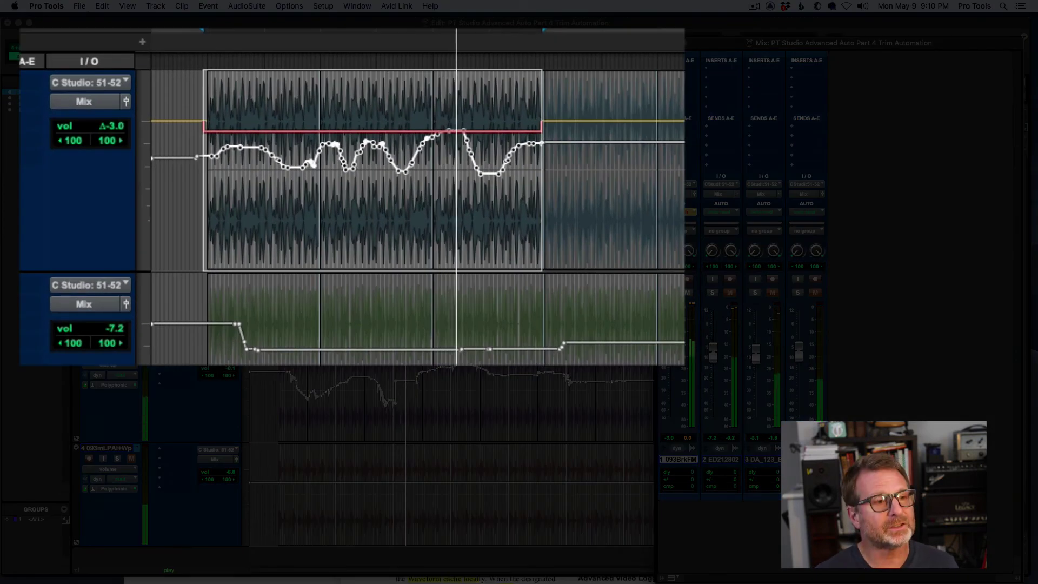